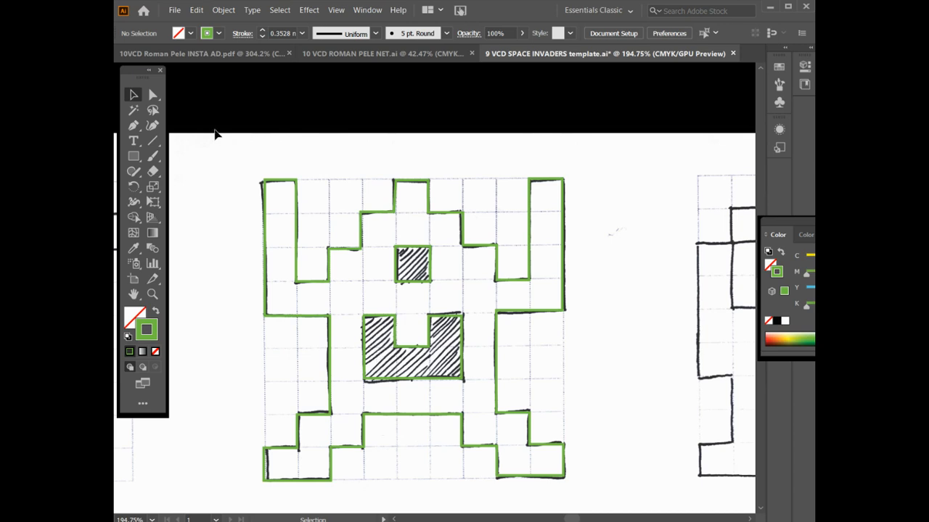
Step: Make the traced invader outlines a compound path and swap its green stroke to the fill
{"action": "mouse_move", "coordinate": [237, 151]}
{"action": "left_mouse_down"}
{"action": "mouse_move", "coordinate": [487, 410]}
{"action": "mouse_move", "coordinate": [600, 494]}
{"action": "left_mouse_up"}
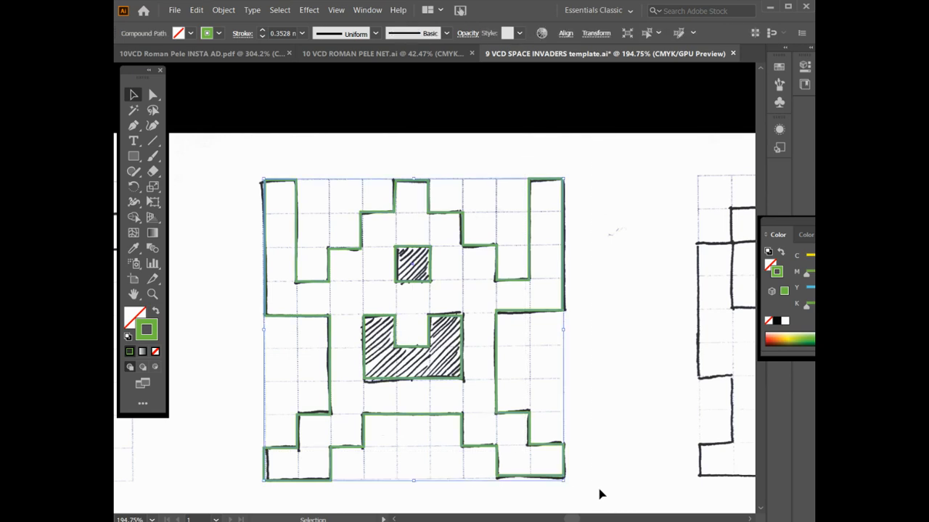
{"action": "left_click", "coordinate": [222, 11]}
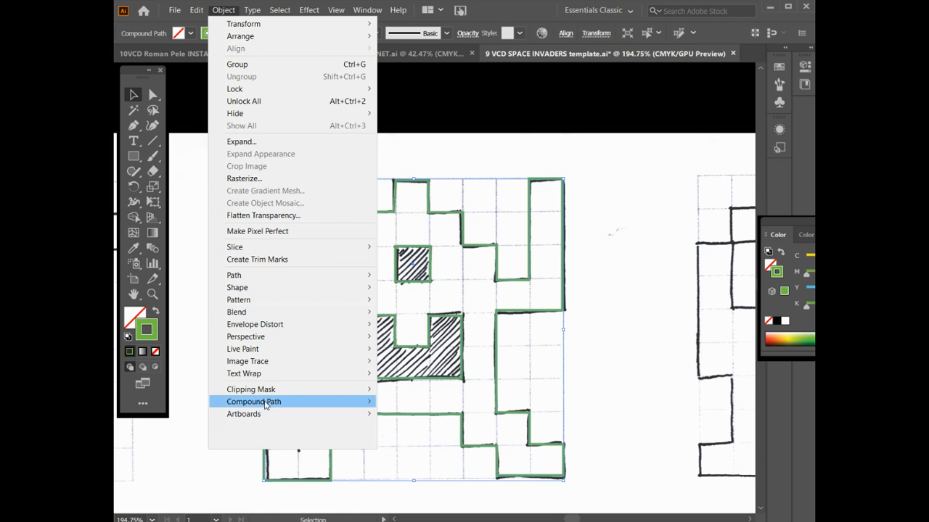
{"action": "mouse_move", "coordinate": [265, 405]}
{"action": "left_click", "coordinate": [401, 402]}
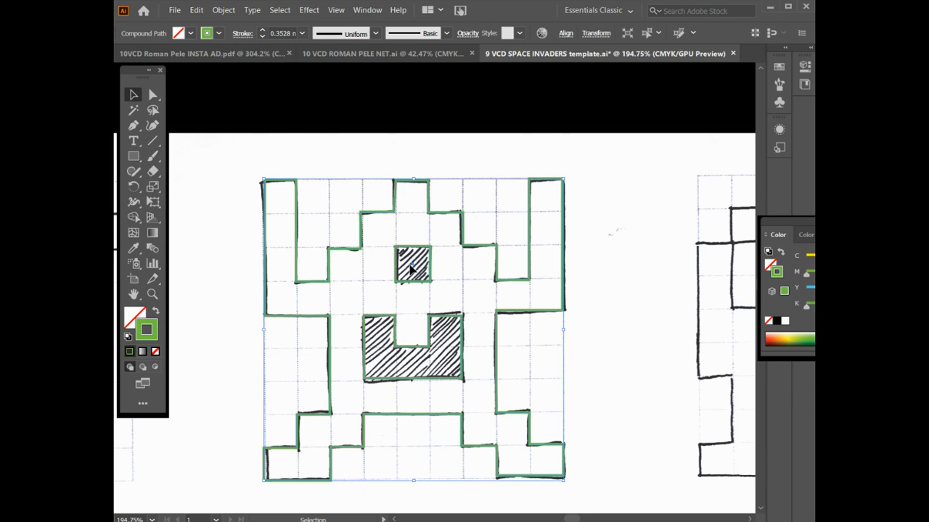
{"action": "left_click", "coordinate": [156, 315]}
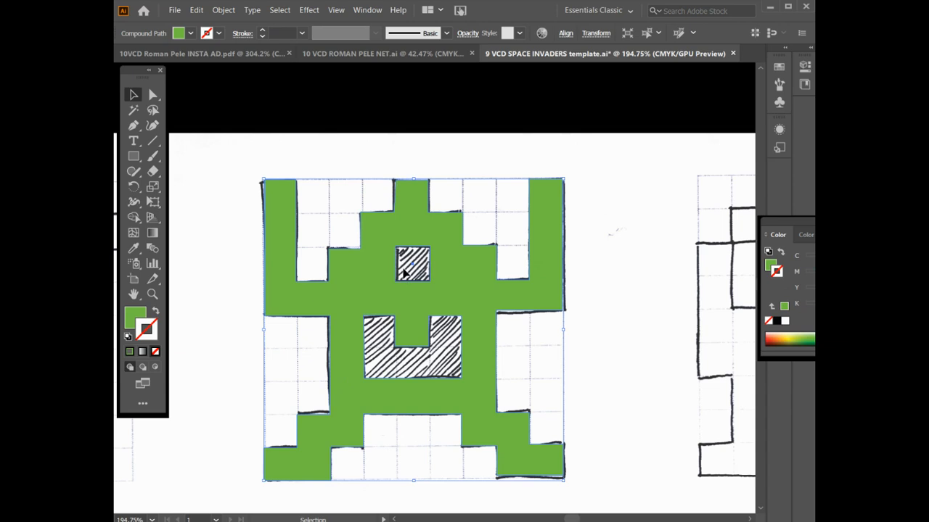
Step: Unlock all objects and delete the linked sketch image behind the green invader
{"action": "key", "text": "ctrl"}
{"action": "key", "text": "ctrl+minus"}
{"action": "key", "text": "ctrl+minus"}
{"action": "key", "text": "ctrl+minus"}
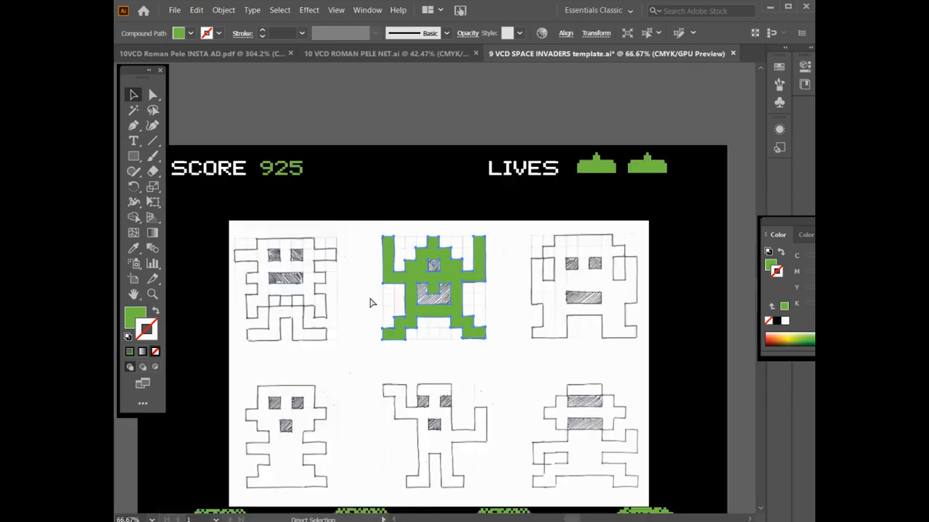
{"action": "key", "text": "ctrl+minus"}
{"action": "left_click", "coordinate": [326, 306]}
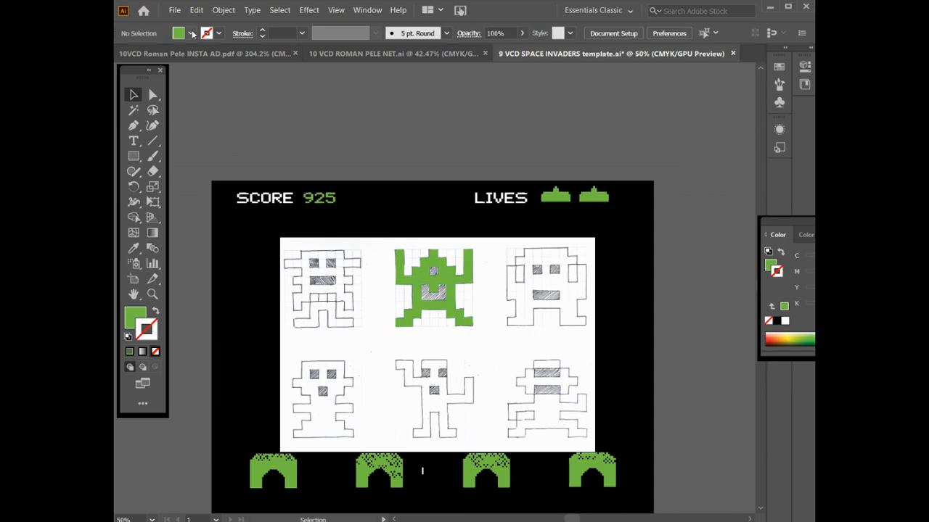
{"action": "left_click", "coordinate": [223, 10]}
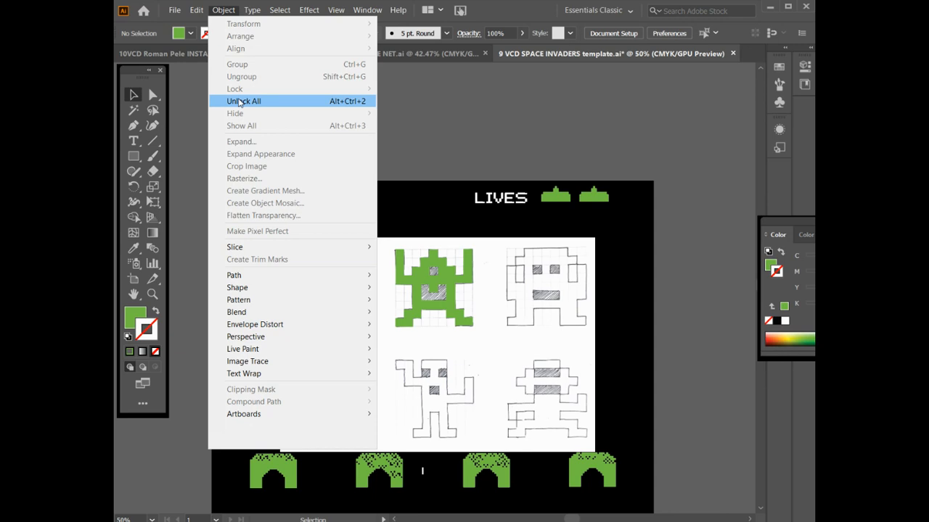
{"action": "left_click", "coordinate": [240, 103]}
{"action": "left_click", "coordinate": [195, 173]}
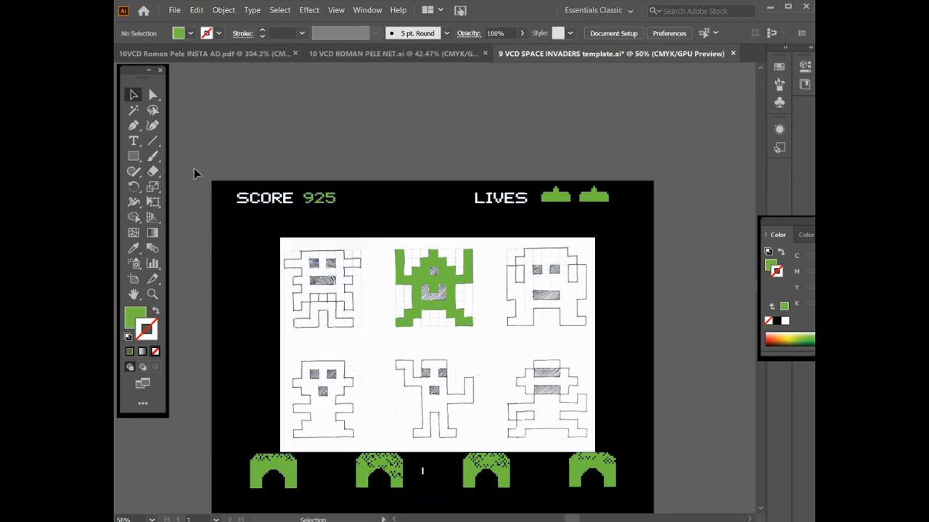
{"action": "left_click", "coordinate": [297, 301]}
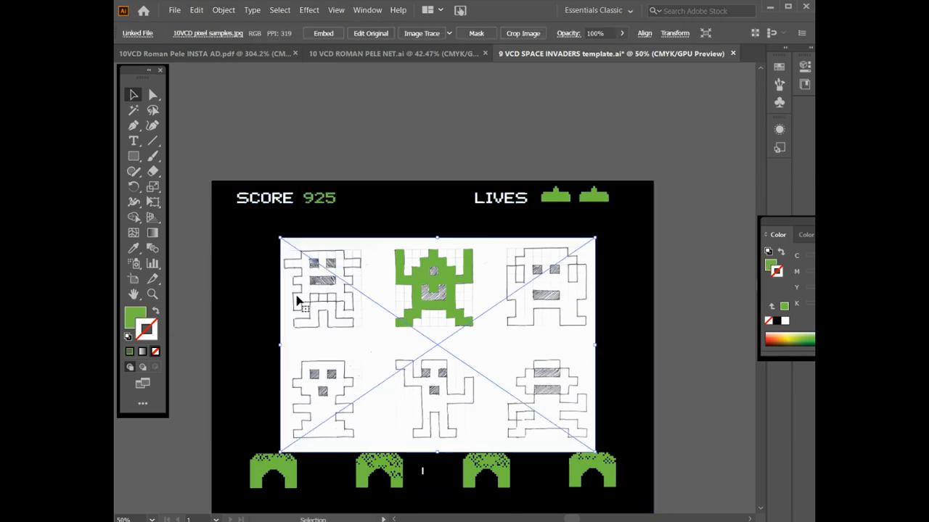
{"action": "key", "text": "Delete"}
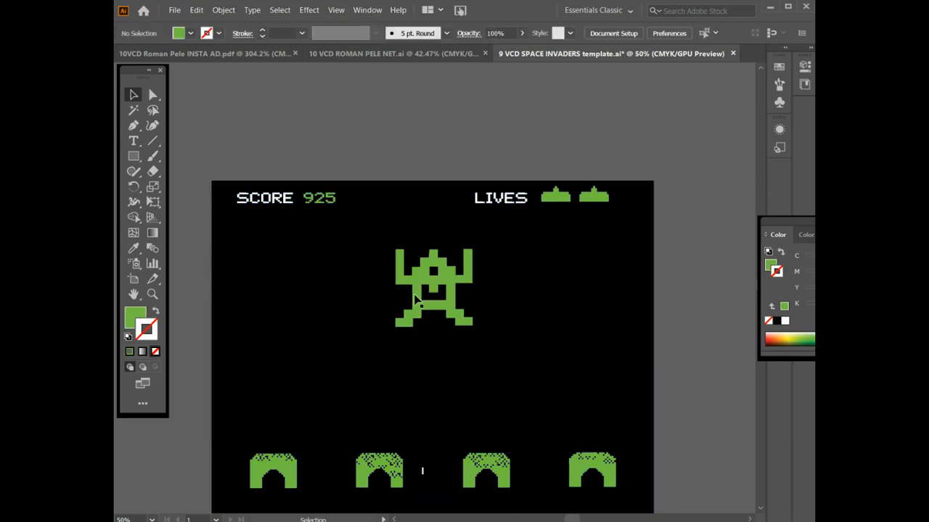
Step: Scale the invader down to start the row beneath the score, and recolour its fill pink, EA6EEA
{"action": "left_click", "coordinate": [456, 312]}
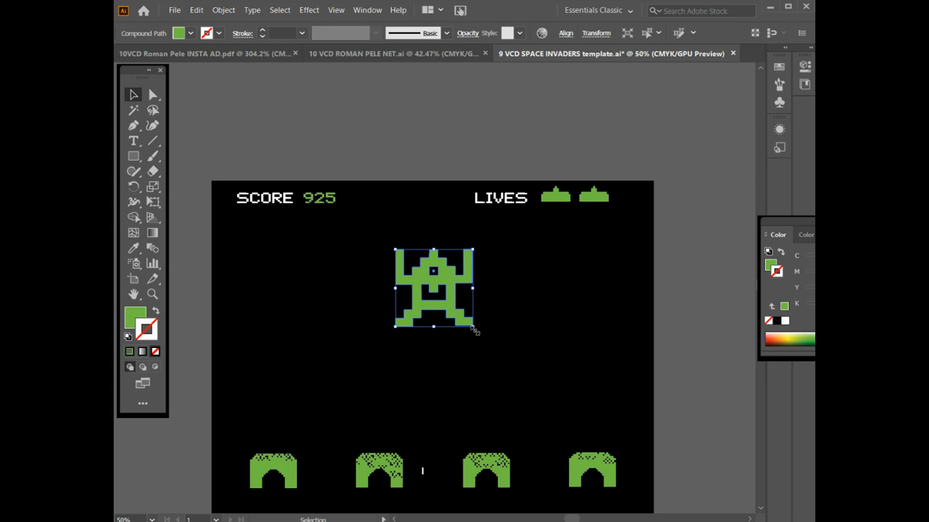
{"action": "left_click_drag", "start_coordinate": [474, 329], "coordinate": [299, 283]}
{"action": "double_click", "coordinate": [135, 314]}
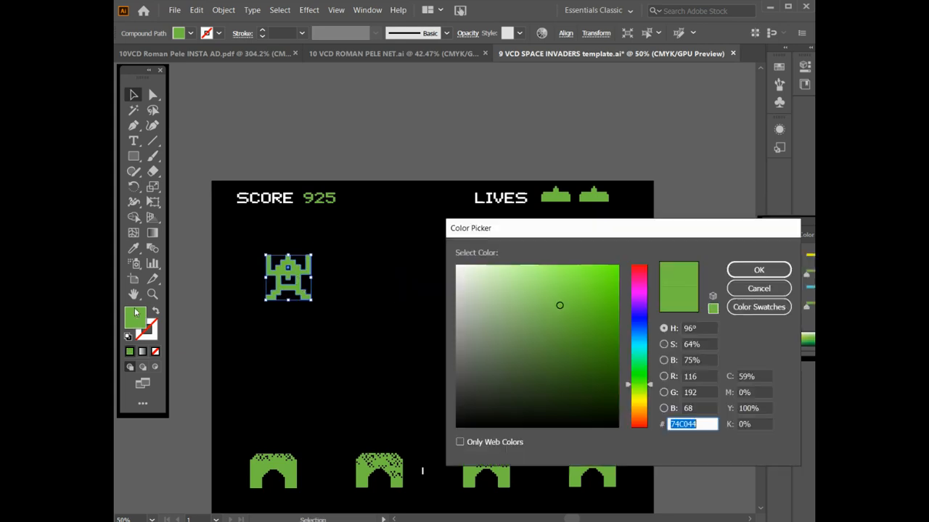
{"action": "left_click", "coordinate": [640, 289]}
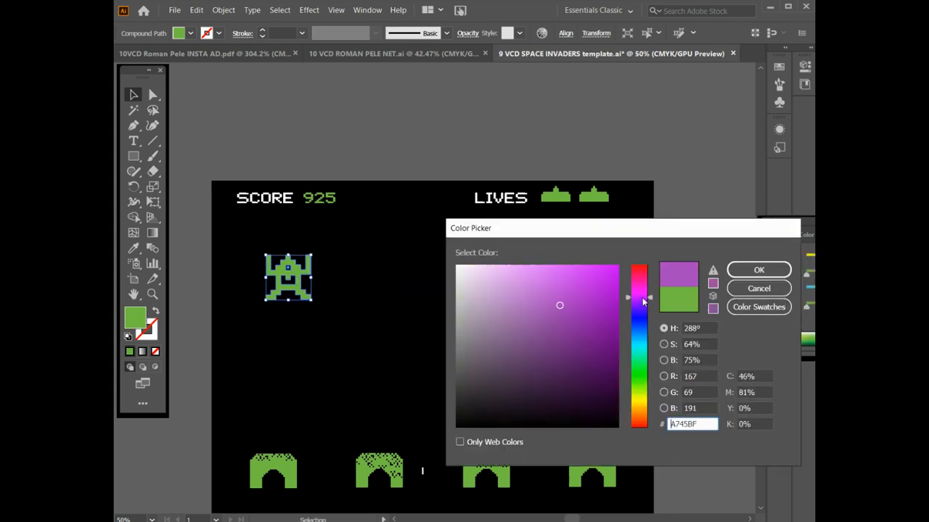
{"action": "left_click_drag", "start_coordinate": [640, 289], "coordinate": [633, 296]}
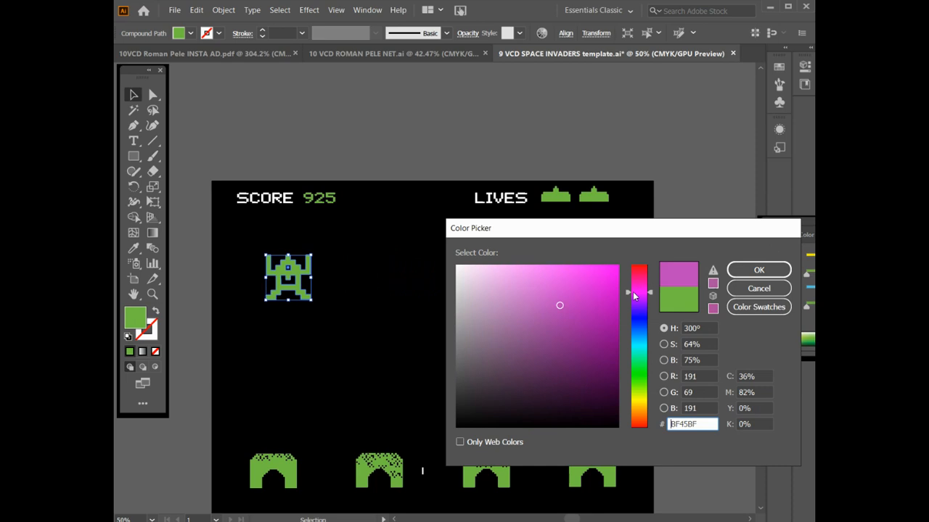
{"action": "left_click", "coordinate": [542, 277]}
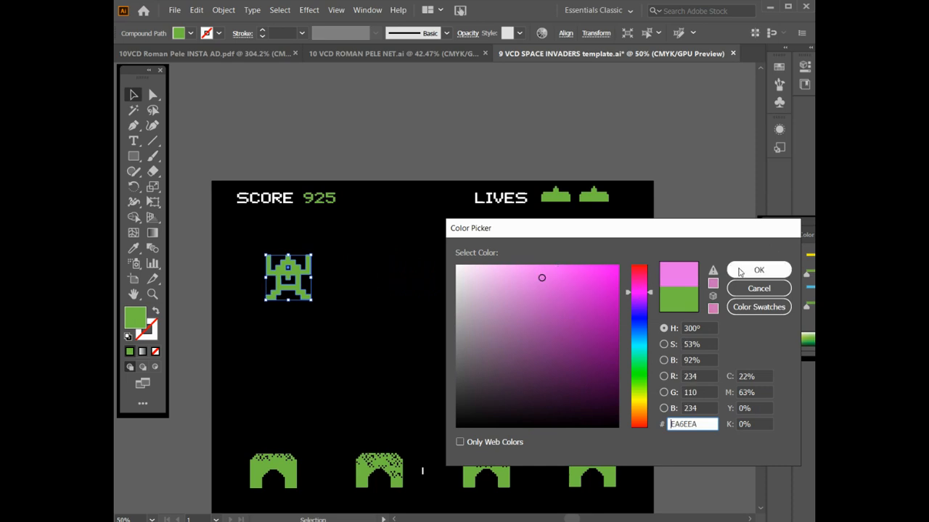
{"action": "left_click", "coordinate": [739, 272]}
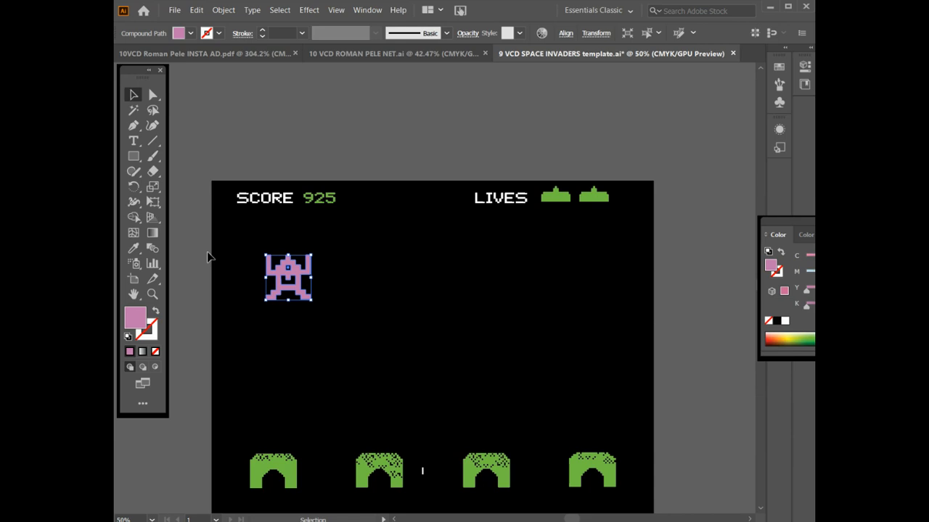
{"action": "left_click", "coordinate": [193, 266]}
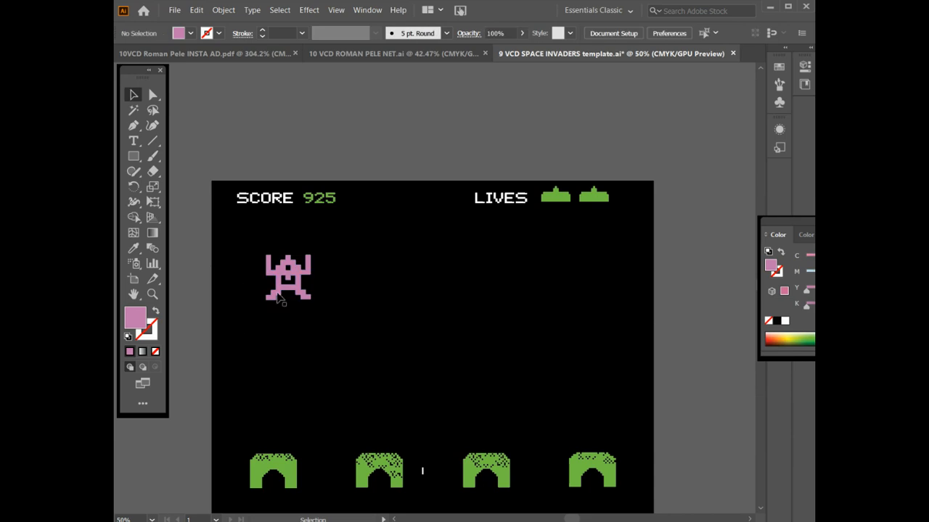
Step: Try a copy of the pink invader moved 20 mm horizontally and 0 mm vertically, and delete that copy
{"action": "left_click", "coordinate": [280, 288]}
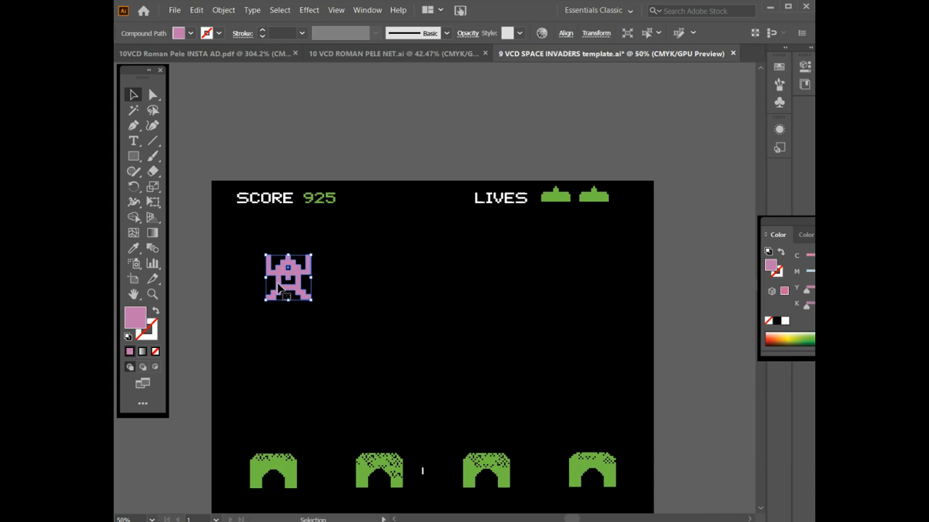
{"action": "key", "text": "ctrl"}
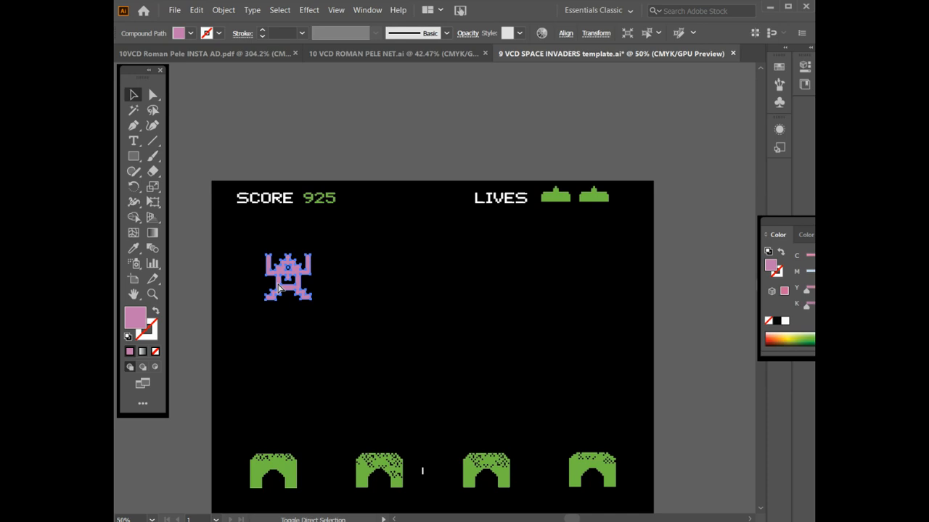
{"action": "key", "text": "Return"}
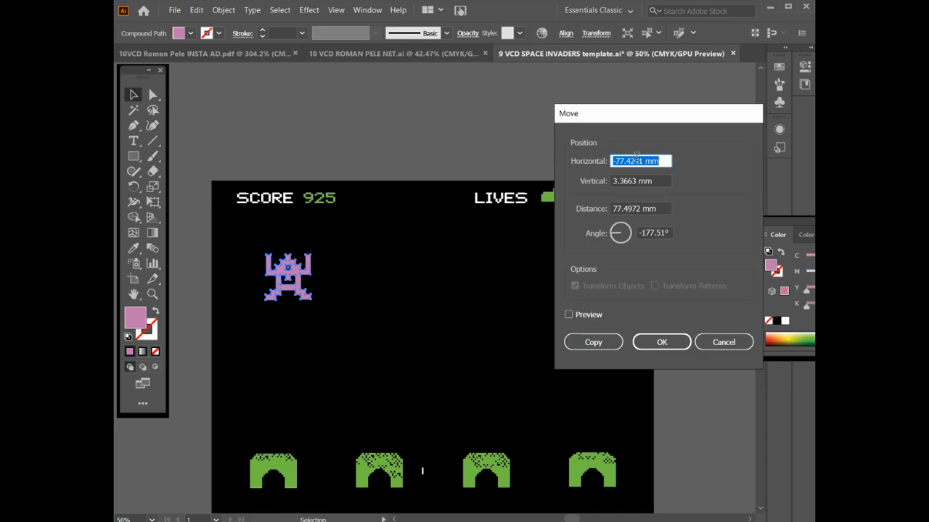
{"action": "type", "text": "209"}
{"action": "key", "text": "BackSpace"}
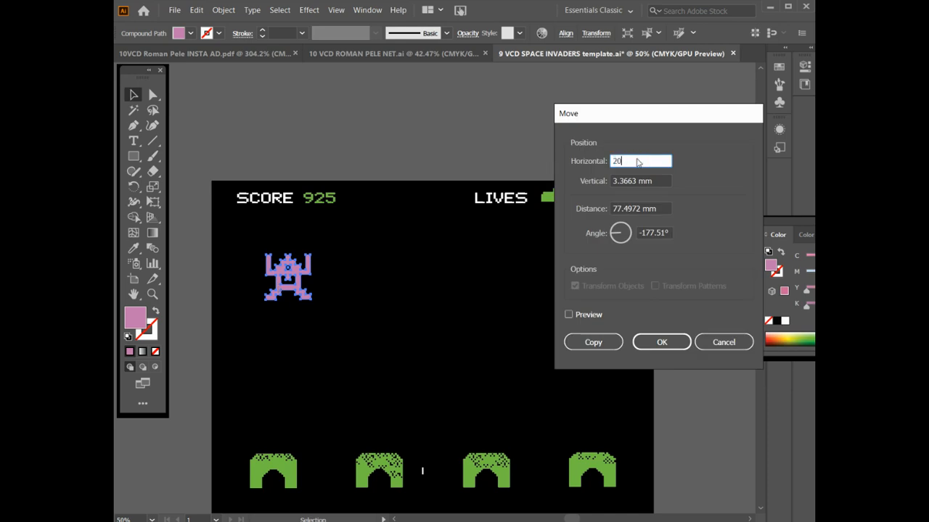
{"action": "key", "text": "Tab"}
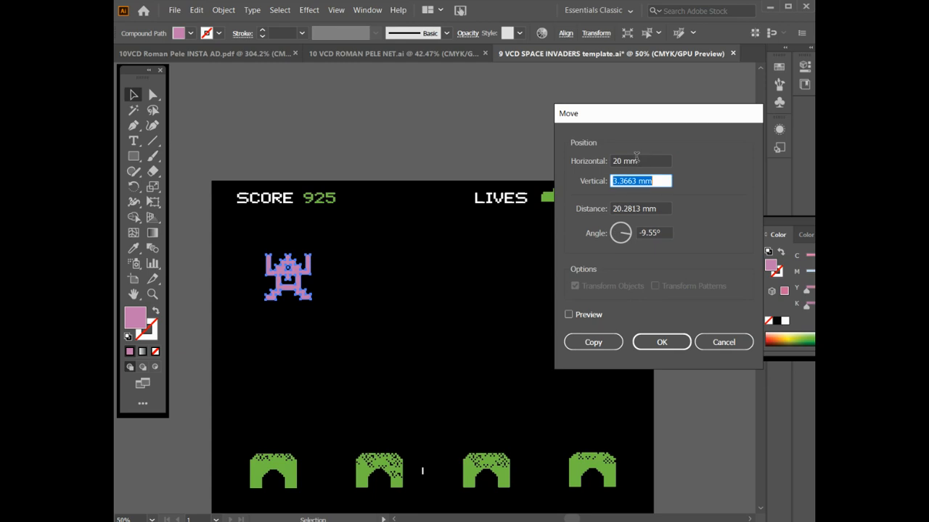
{"action": "type", "text": "0"}
{"action": "key", "text": "Tab"}
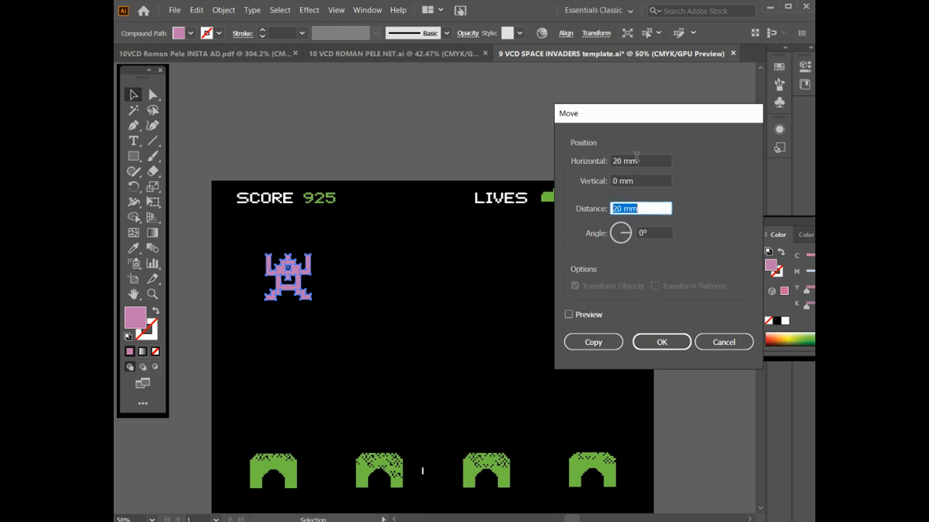
{"action": "left_click", "coordinate": [593, 342]}
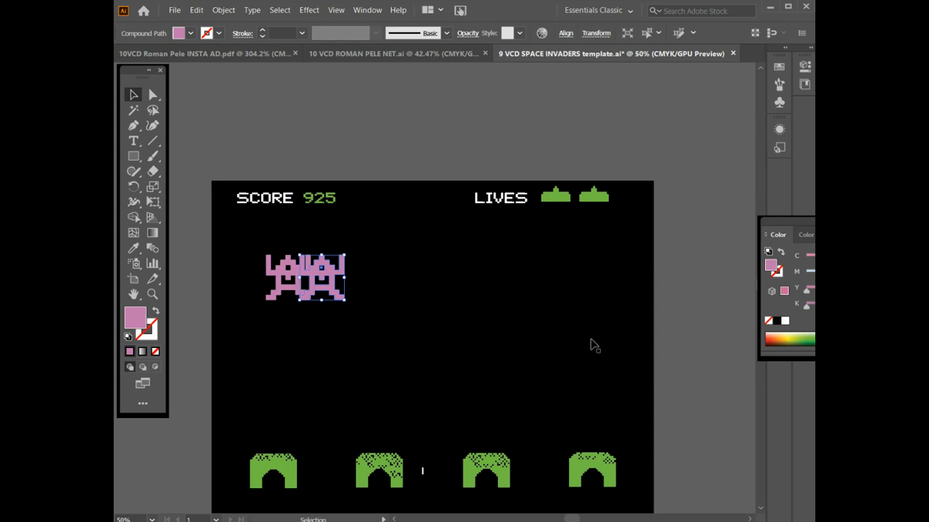
{"action": "key", "text": "Delete"}
Step: Copy the pink invader with a move of 40 mm horizontally and 0 mm vertically
{"action": "left_click", "coordinate": [284, 288]}
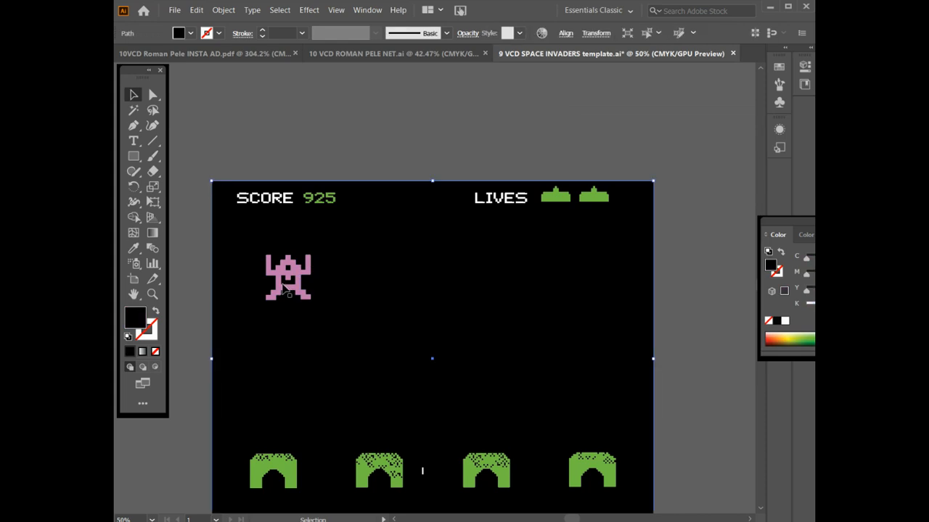
{"action": "left_click", "coordinate": [284, 288]}
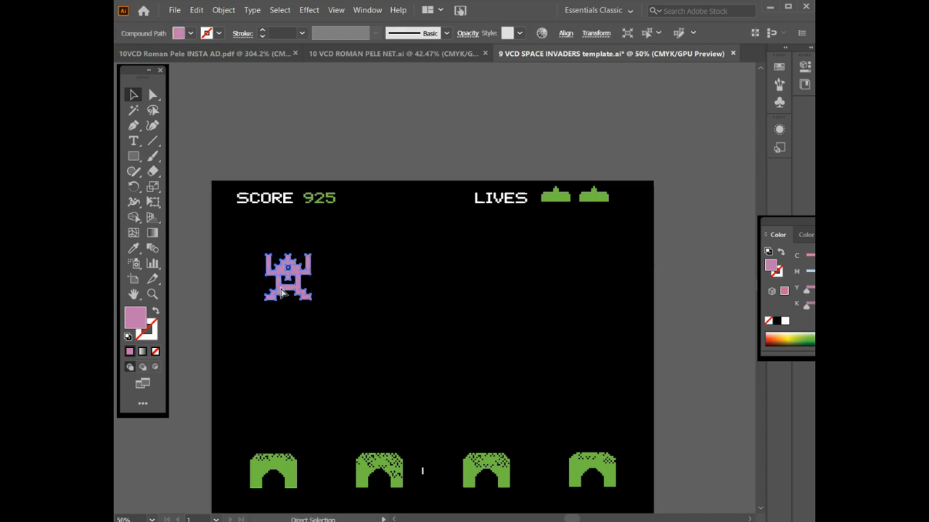
{"action": "key", "text": "Return"}
{"action": "type", "text": "40"}
{"action": "key", "text": "Tab"}
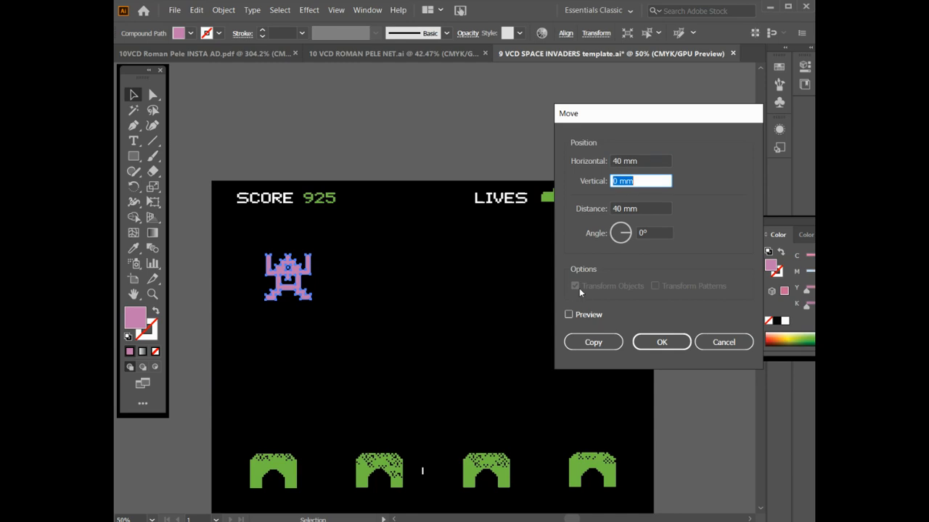
{"action": "left_click", "coordinate": [593, 343]}
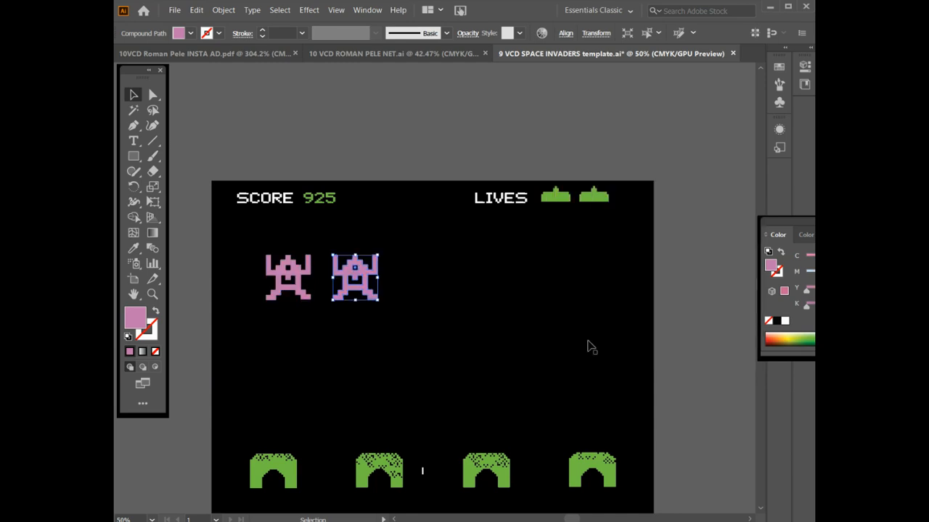
Step: Add three more invader copies at the same 40 mm horizontal offset to complete a row of five
{"action": "key", "text": "Return"}
{"action": "left_click", "coordinate": [593, 343]}
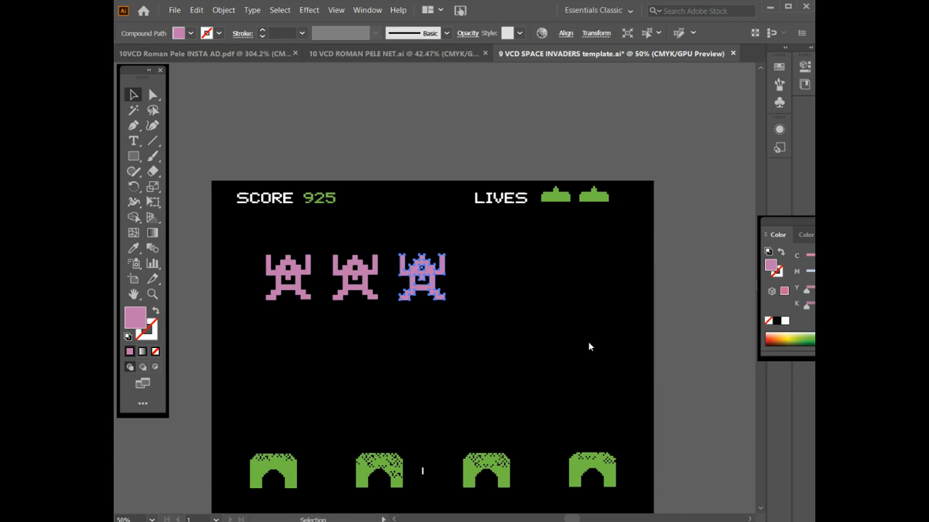
{"action": "key", "text": "ctrl+d"}
{"action": "key", "text": "Return"}
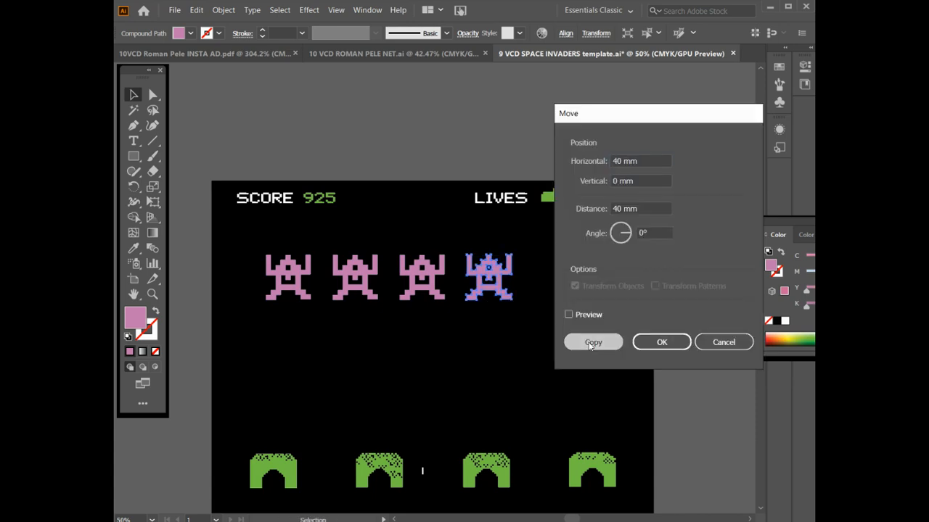
{"action": "left_click", "coordinate": [589, 347]}
Step: Group all five pink invaders in the row
{"action": "left_click", "coordinate": [267, 273]}
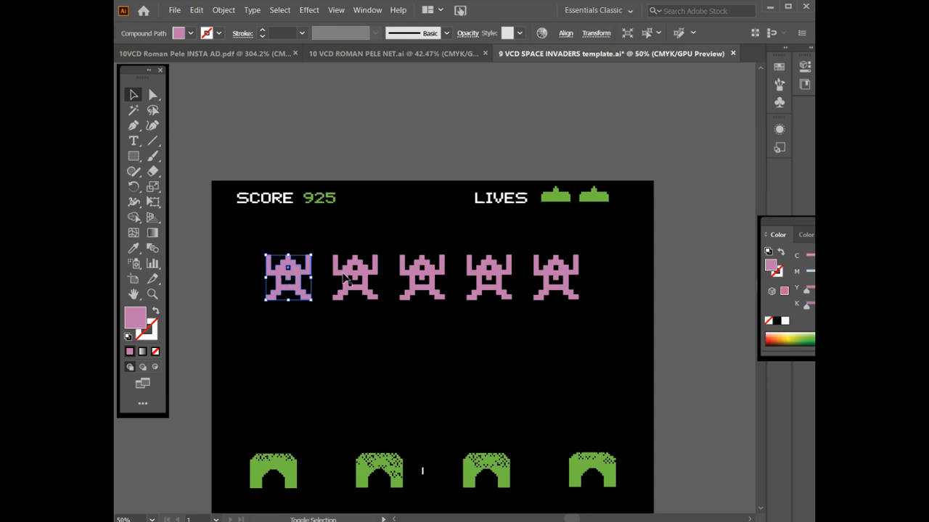
{"action": "left_click", "coordinate": [345, 278], "text": "shift"}
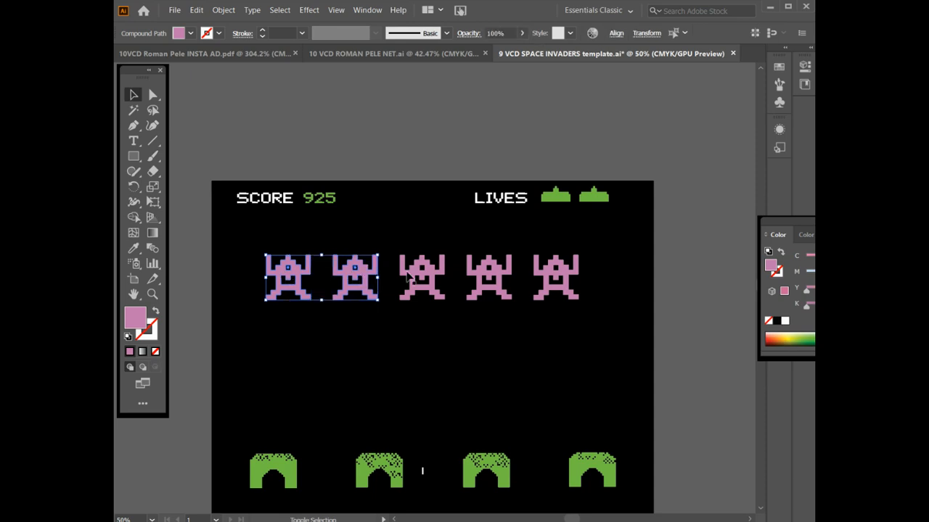
{"action": "left_click", "coordinate": [413, 275], "text": "shift"}
{"action": "left_click", "coordinate": [482, 274], "text": "shift"}
{"action": "left_click", "coordinate": [545, 274], "text": "shift"}
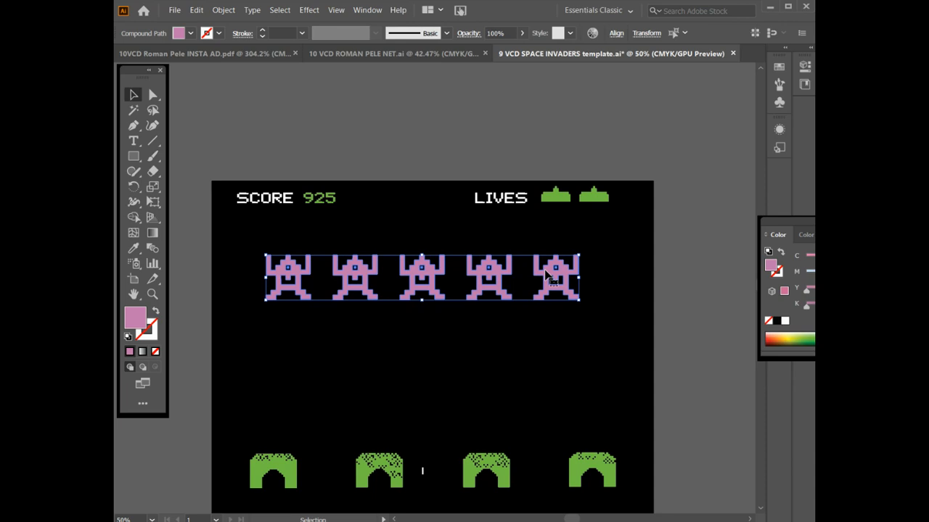
{"action": "key", "text": "ctrl+g"}
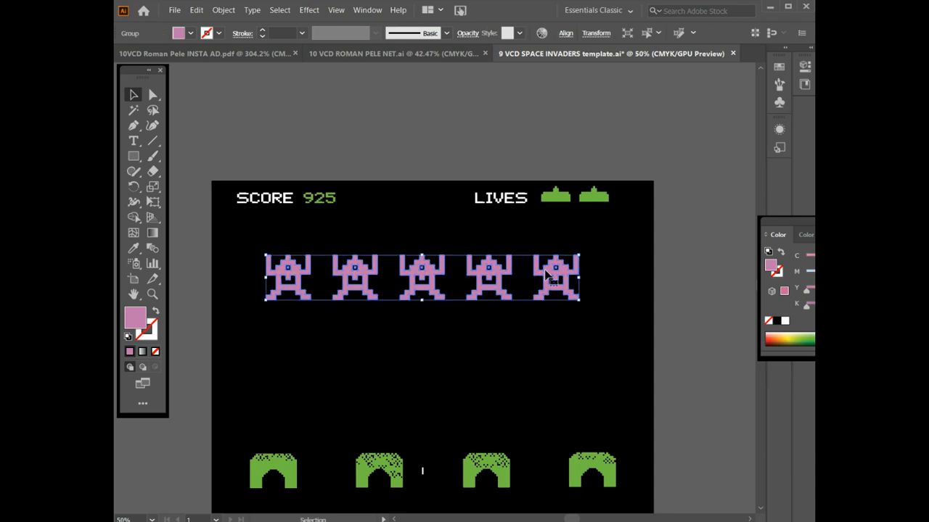
Step: Copy the grouped invader row with a move of 20 mm horizontally and 40 mm vertically
{"action": "key", "text": "Return"}
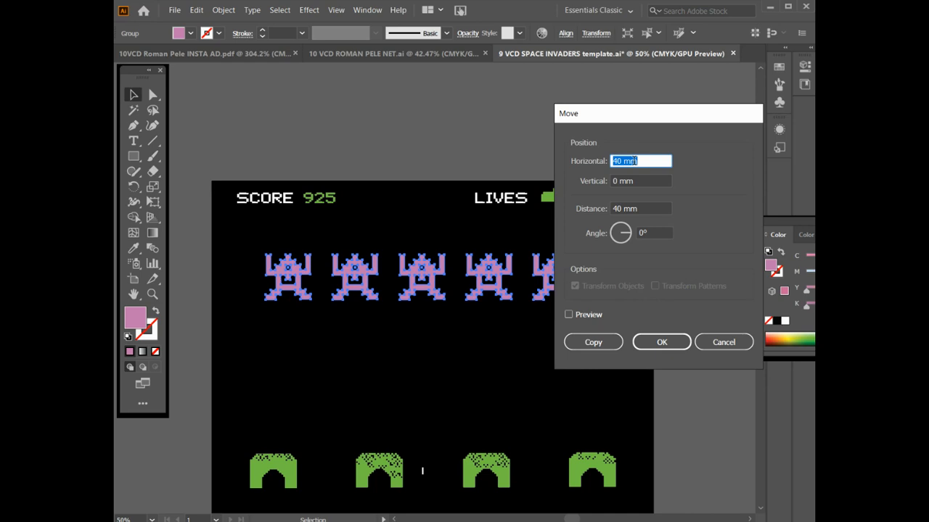
{"action": "type", "text": "0"}
{"action": "key", "text": "BackSpace"}
{"action": "type", "text": "20"}
{"action": "key", "text": "Tab"}
{"action": "type", "text": "40"}
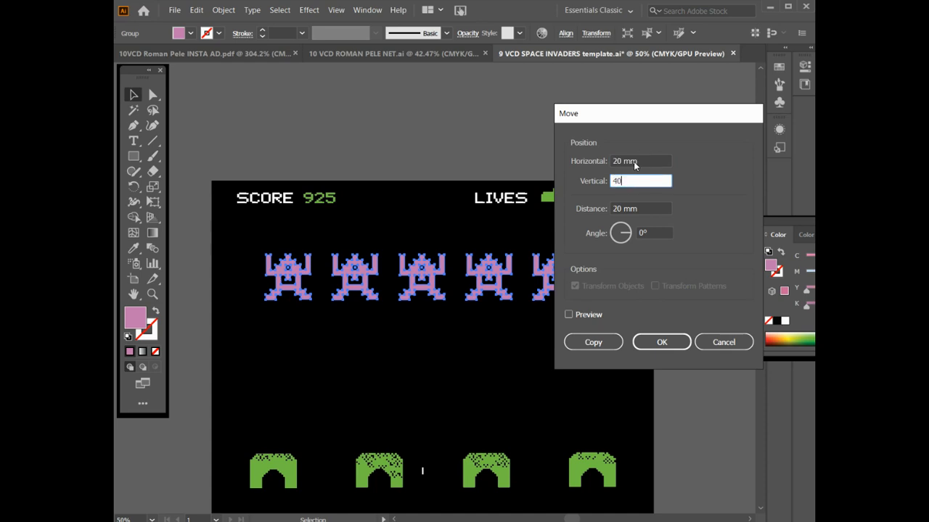
{"action": "left_click", "coordinate": [588, 341]}
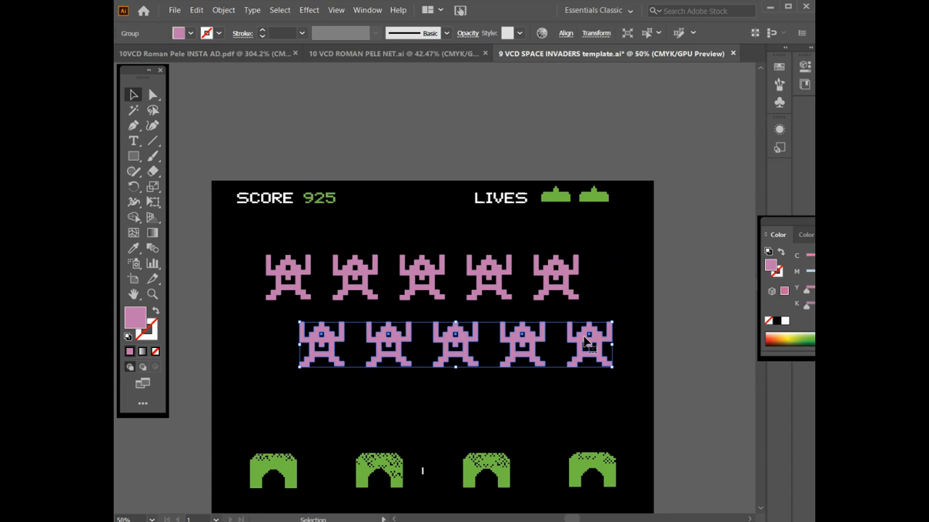
Step: Hide the workspace panels and copy the second invader row with a move of -20 mm horizontally and 40 mm vertically
{"action": "key", "text": "Tab"}
{"action": "key", "text": "ctrl"}
{"action": "key", "text": "ctrl+shift+m"}
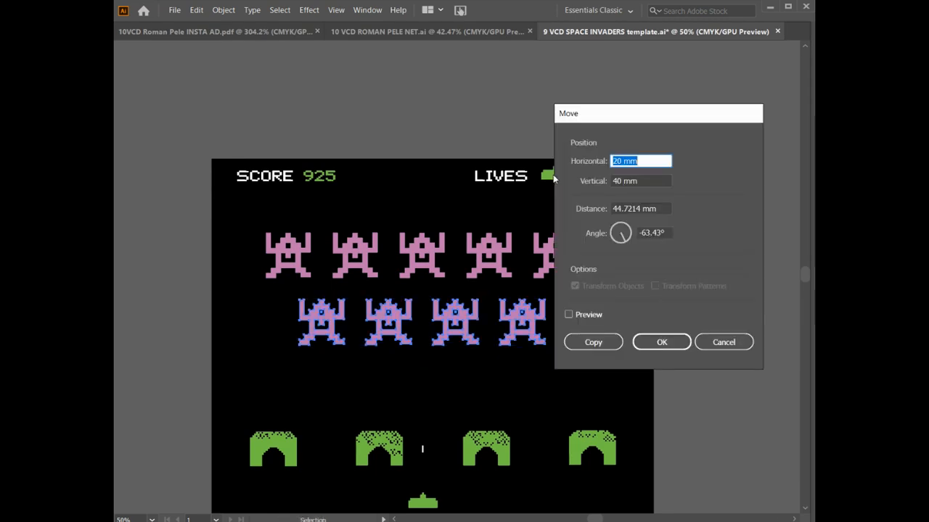
{"action": "type", "text": "-20"}
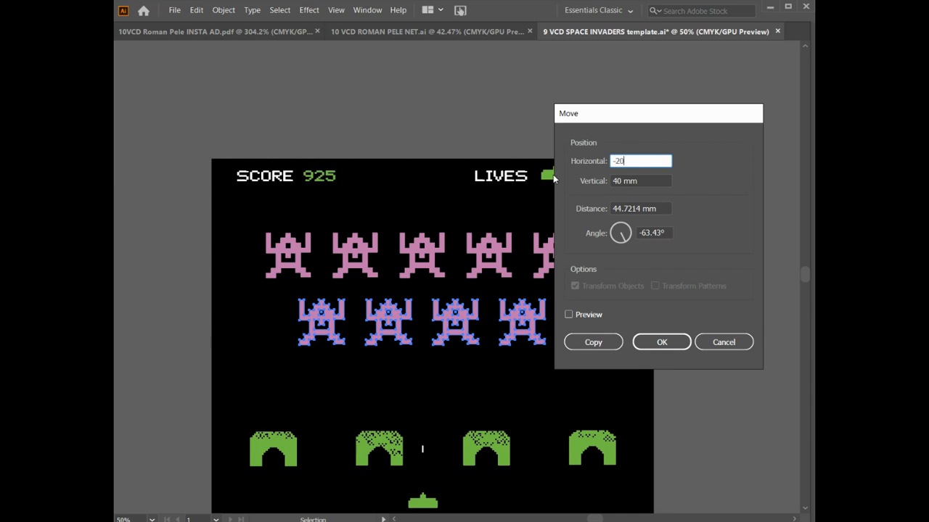
{"action": "key", "text": "Tab"}
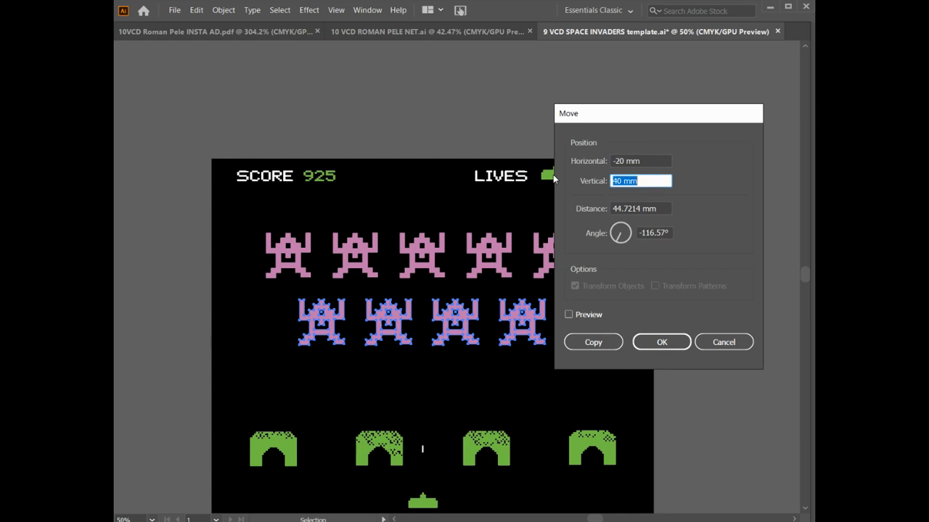
{"action": "key", "text": "Tab"}
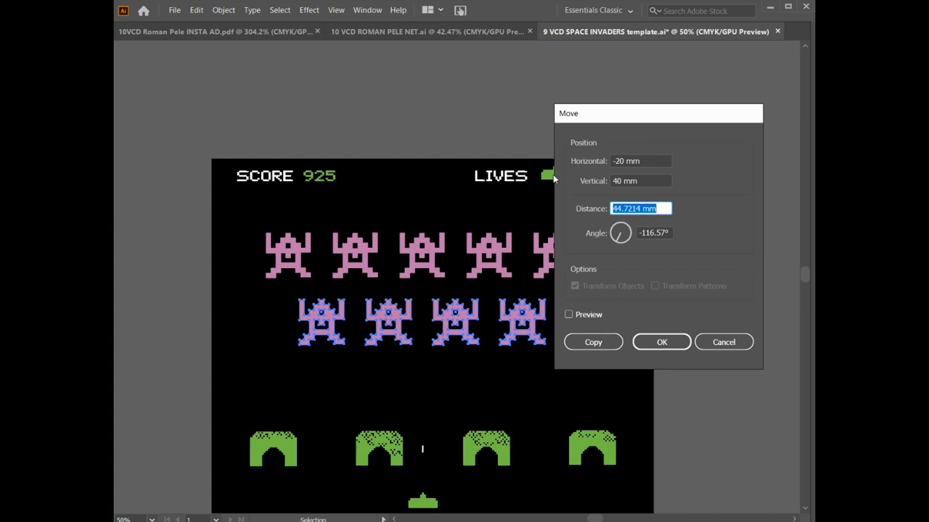
{"action": "key", "text": "Tab"}
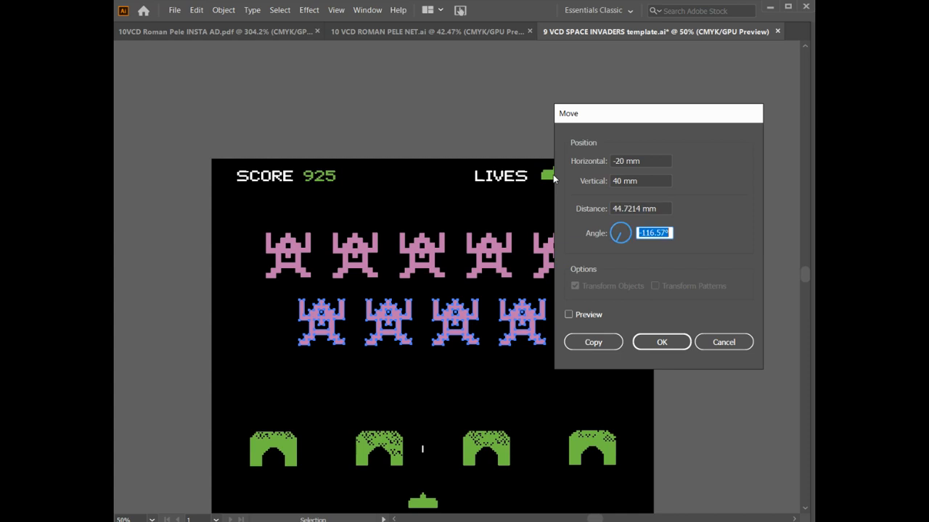
{"action": "left_click", "coordinate": [640, 181]}
{"action": "left_click_drag", "start_coordinate": [664, 161], "coordinate": [565, 159]}
{"action": "type", "text": "-20"}
{"action": "key", "text": "Tab"}
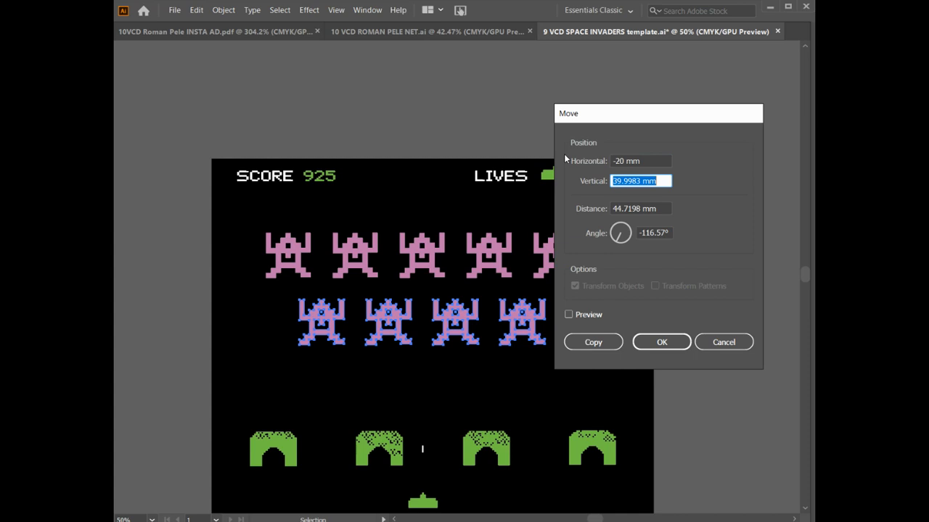
{"action": "type", "text": "40"}
{"action": "key", "text": "Tab"}
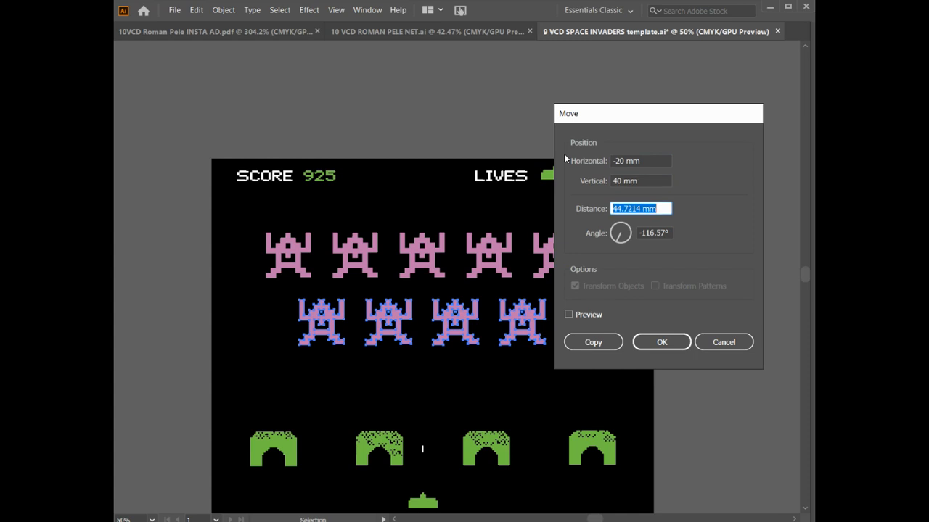
{"action": "left_click", "coordinate": [592, 342]}
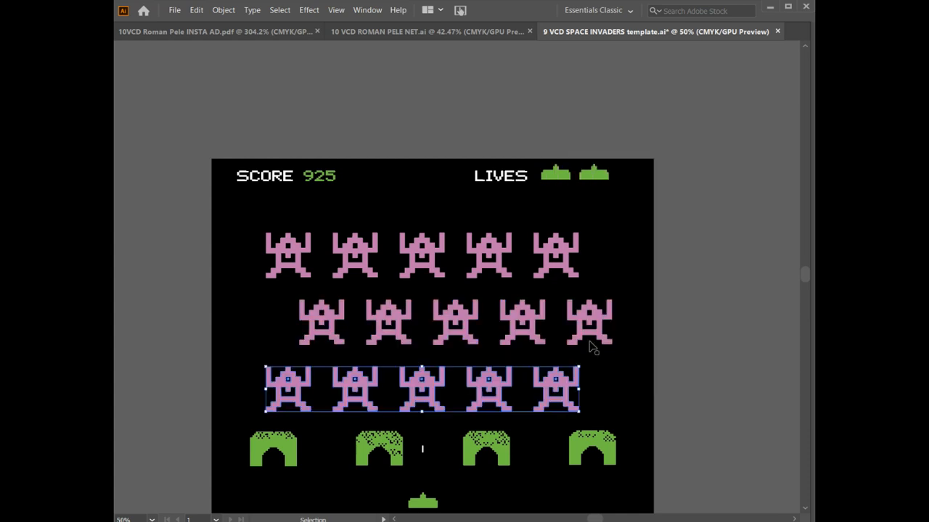
Step: Ungroup the third invader row and delete its second invader from the left
{"action": "left_click", "coordinate": [125, 417]}
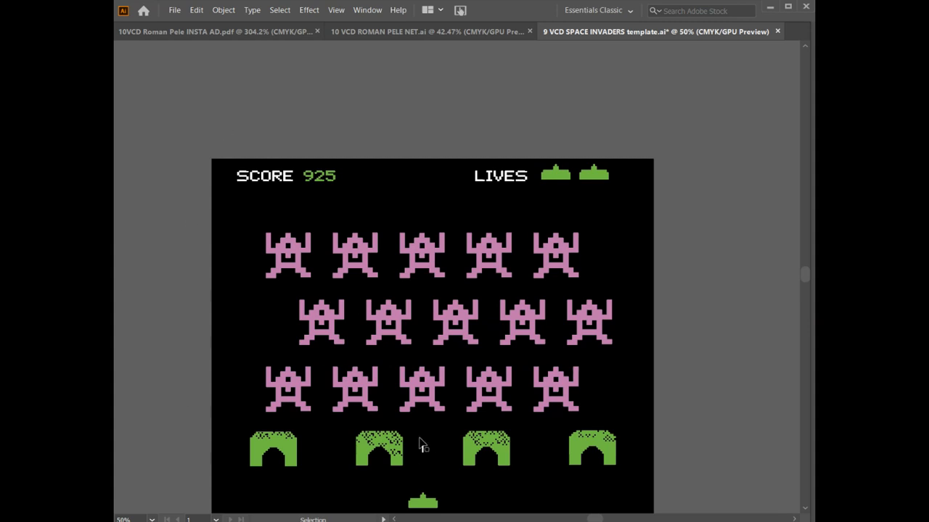
{"action": "left_click", "coordinate": [432, 398]}
{"action": "left_click", "coordinate": [430, 392]}
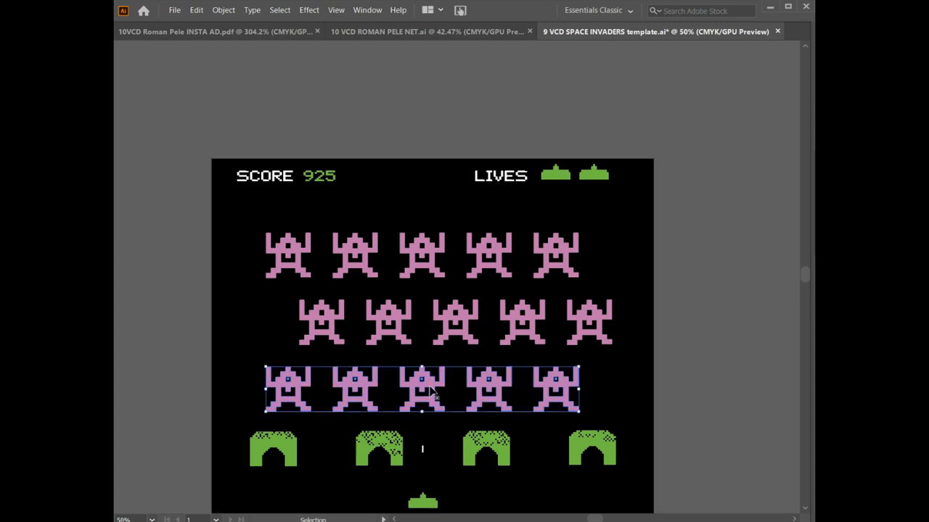
{"action": "left_click", "coordinate": [156, 222]}
{"action": "left_click", "coordinate": [423, 383]}
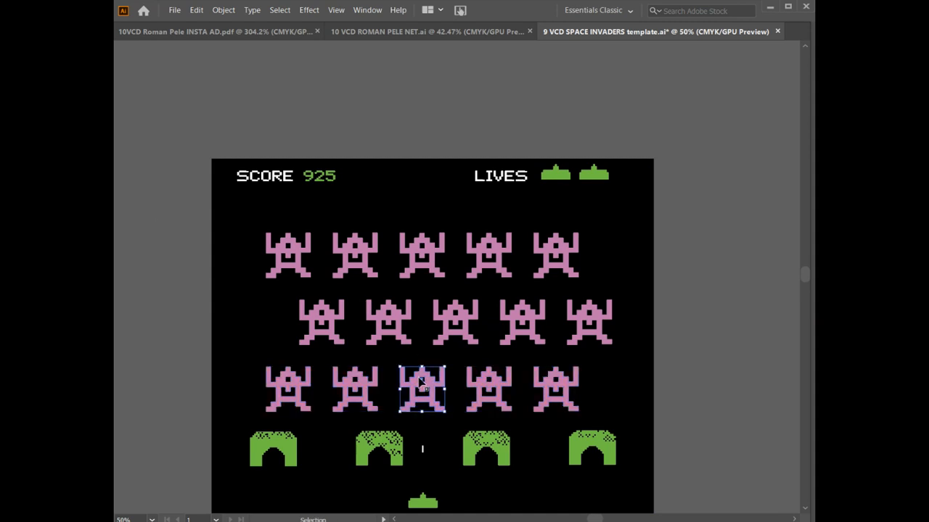
{"action": "left_click", "coordinate": [377, 384]}
{"action": "key", "text": "Delete"}
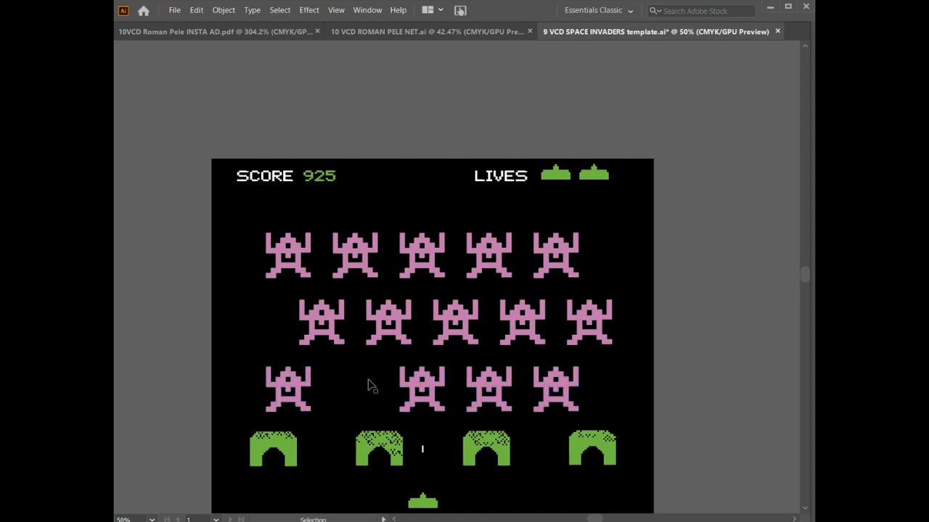
Step: Ungroup the second invader row and delete its middle invader
{"action": "left_click", "coordinate": [465, 344]}
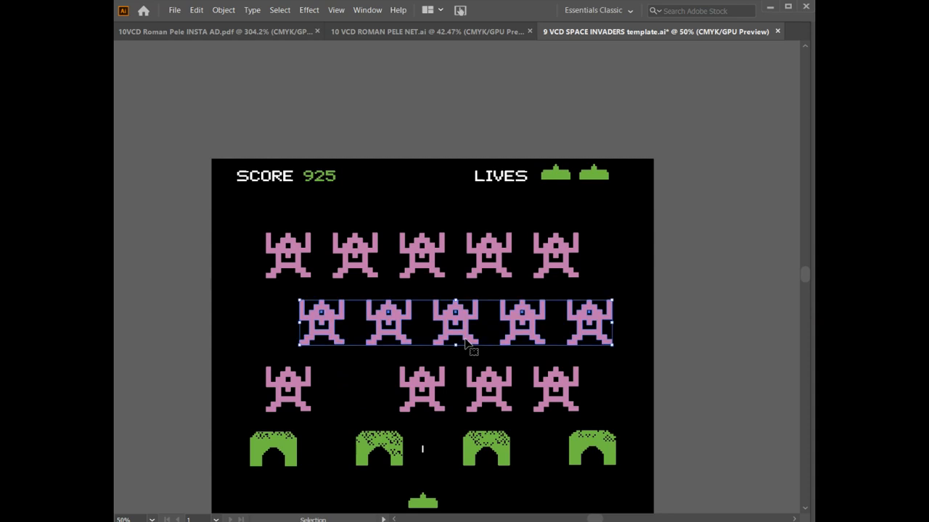
{"action": "left_click", "coordinate": [676, 353]}
{"action": "left_click", "coordinate": [457, 318]}
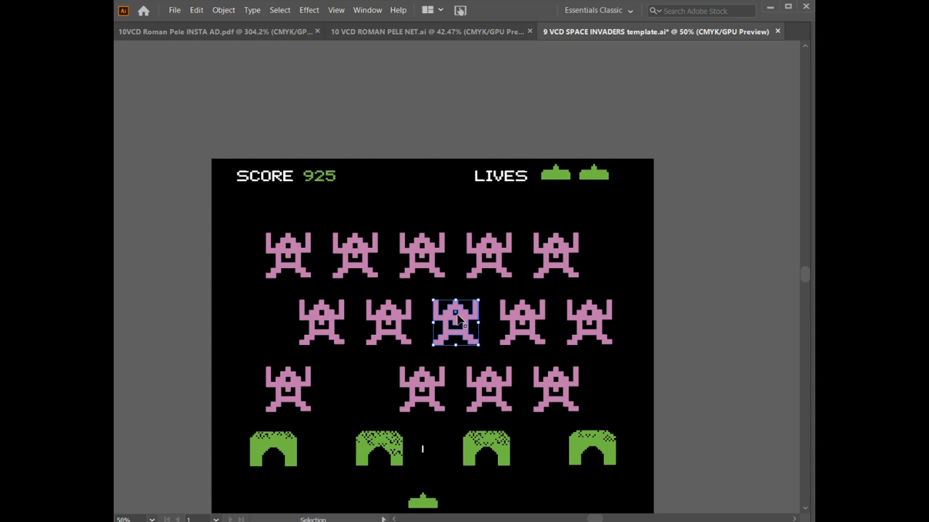
{"action": "key", "text": "Delete"}
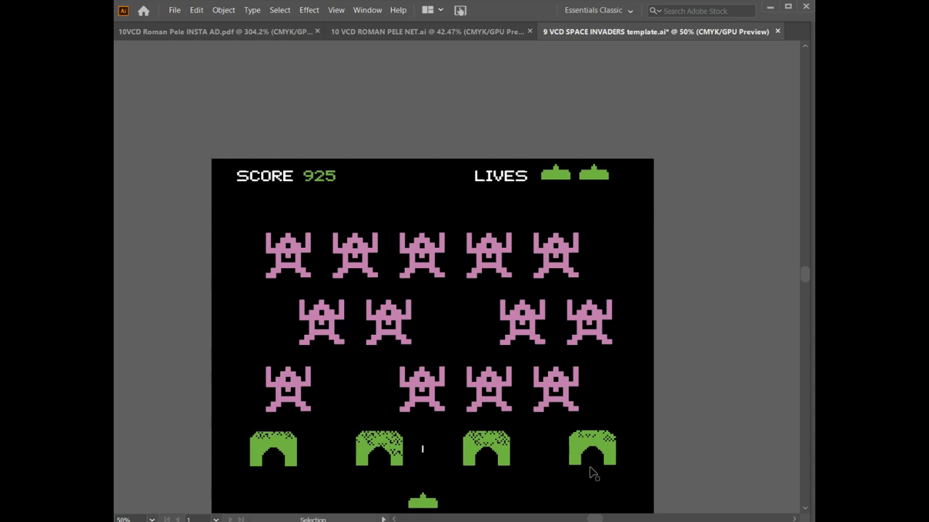